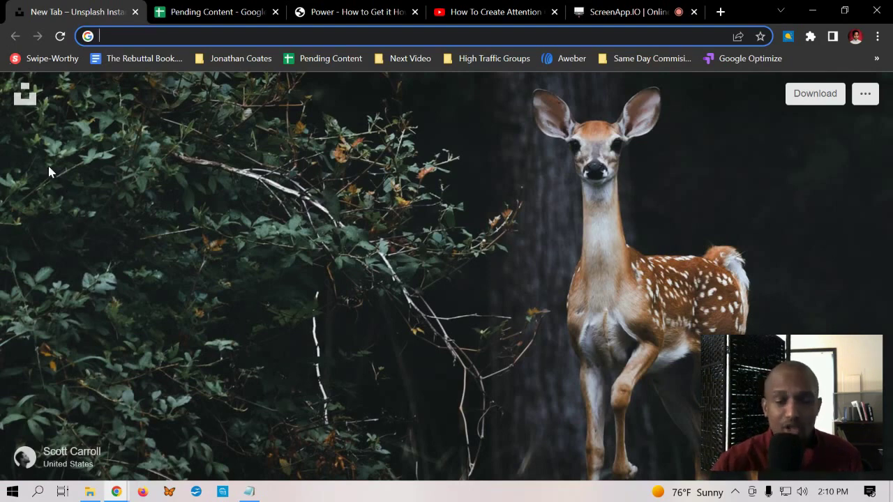
Bring the File Explorer window with the attention-grabbing headlines folder to the front.
click(89, 490)
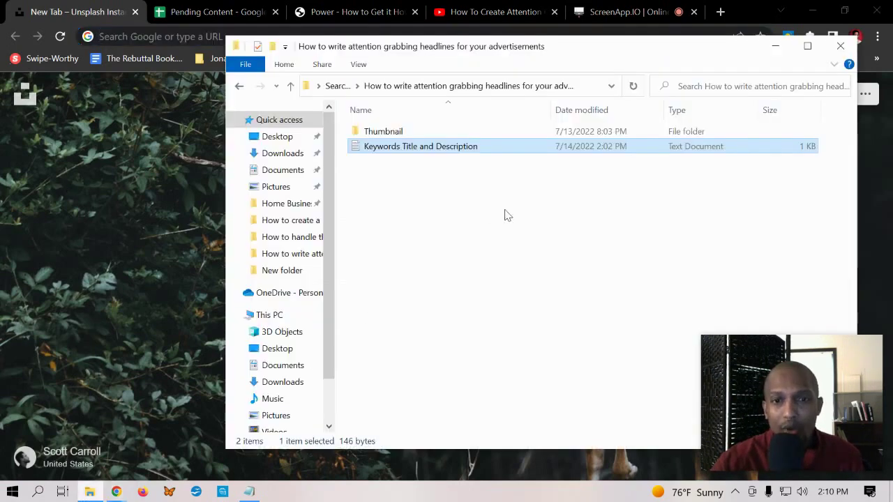
Go back to the full Content listing and open the '2 easy strategies to promote affiliate products' folder.
click(489, 224)
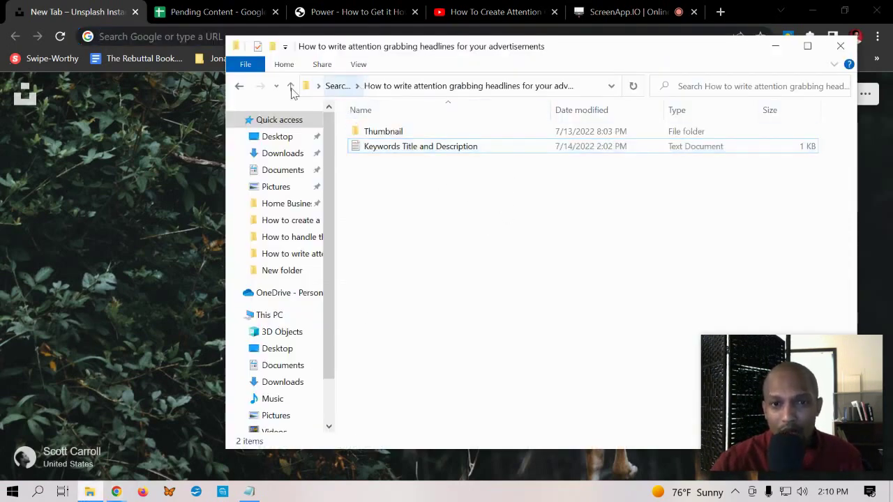
click(244, 89)
click(239, 86)
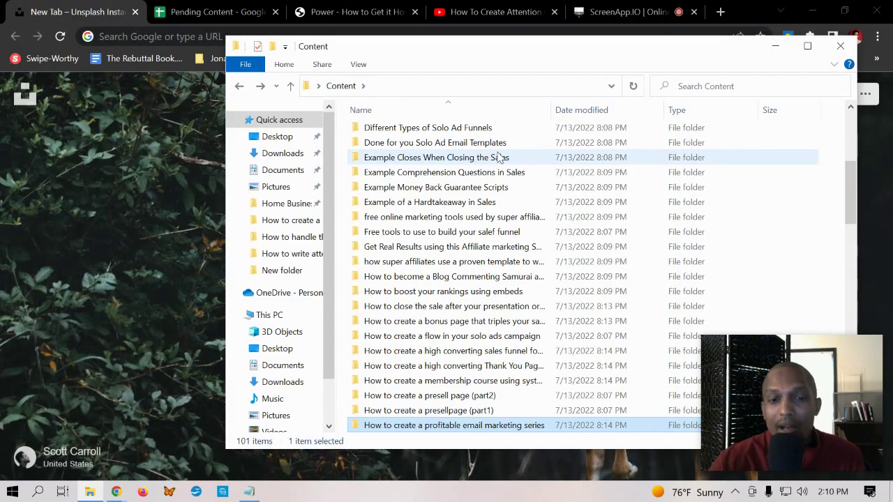
scroll(497, 159, down, 15)
scroll(499, 158, down, 4)
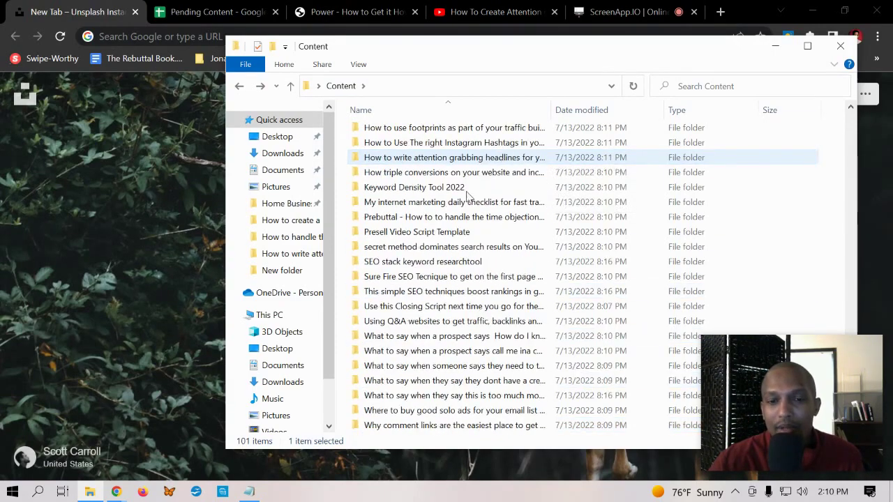
scroll(452, 365, up, 10)
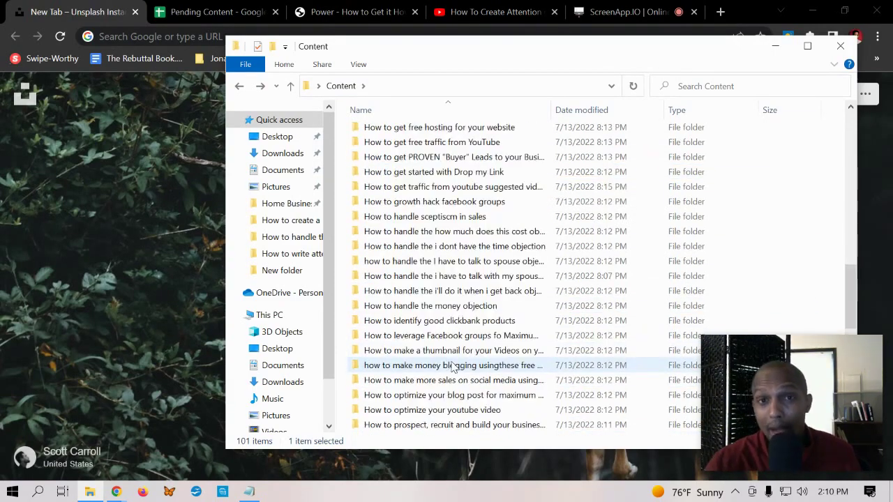
scroll(453, 365, down, 2)
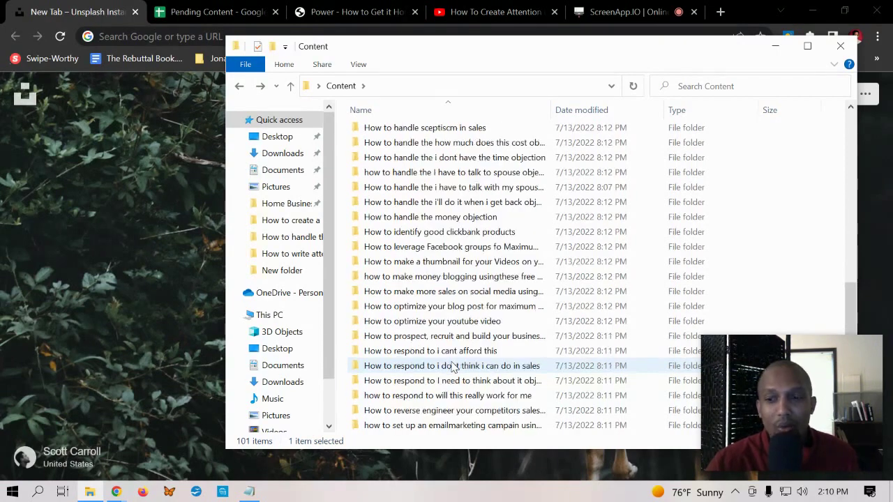
scroll(450, 360, down, 7)
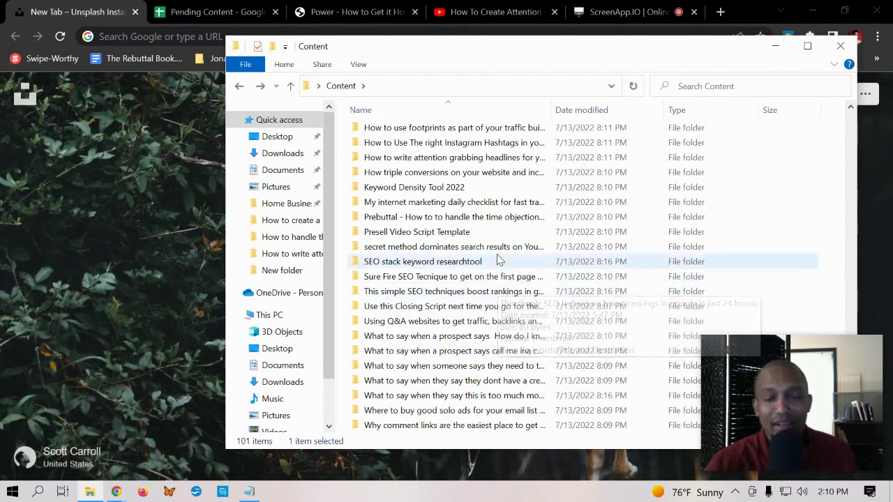
scroll(498, 260, up, 20)
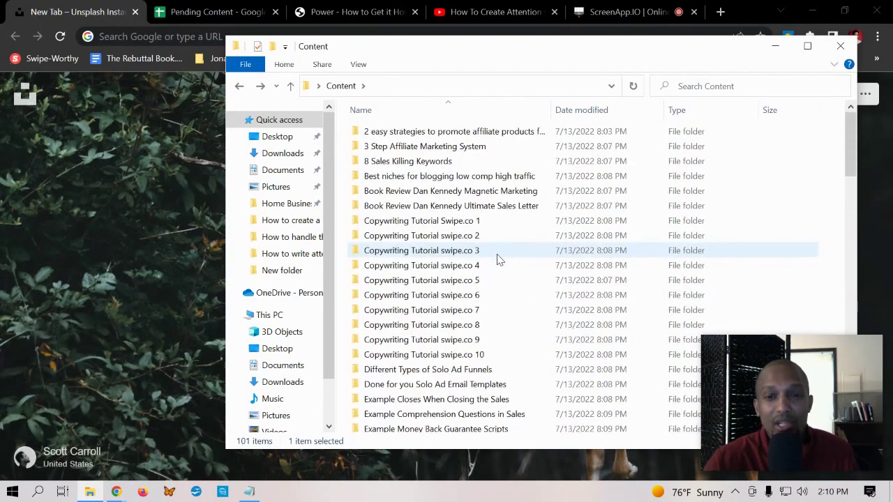
double_click(451, 135)
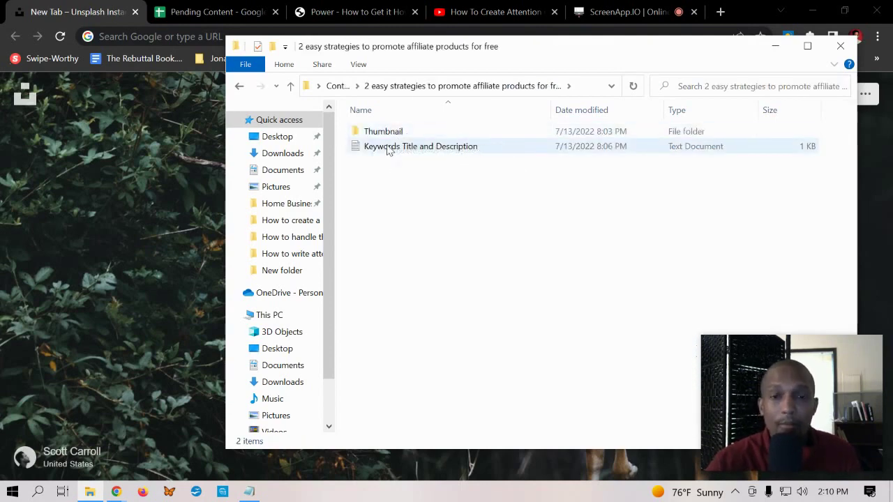
Review the Title, Description and Keywords headings in its template file, then close it unchanged.
double_click(388, 148)
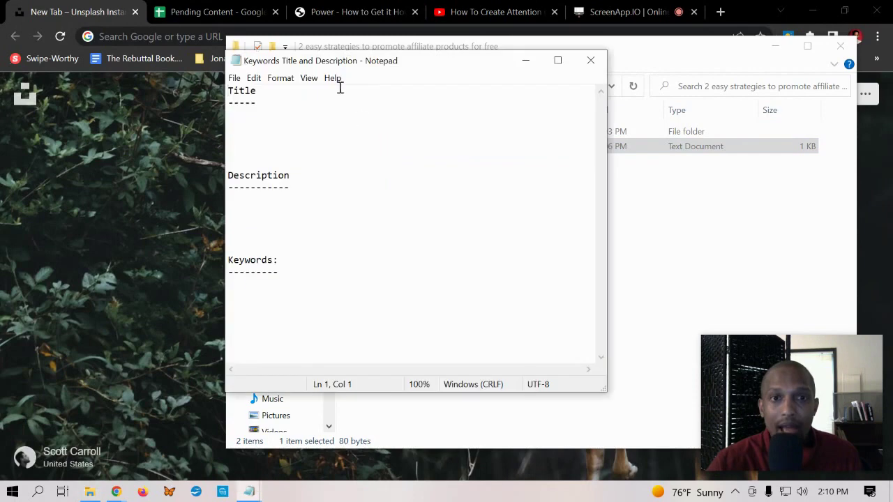
key(shift+Down)
key(shift+Down)
click(351, 203)
key(shift+Up)
key(shift+Up)
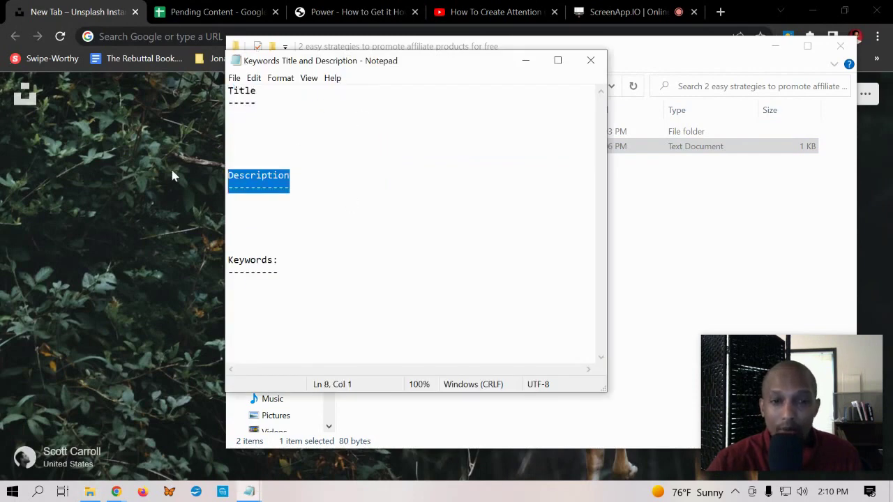
click(392, 294)
key(shift+Up)
key(shift+Up)
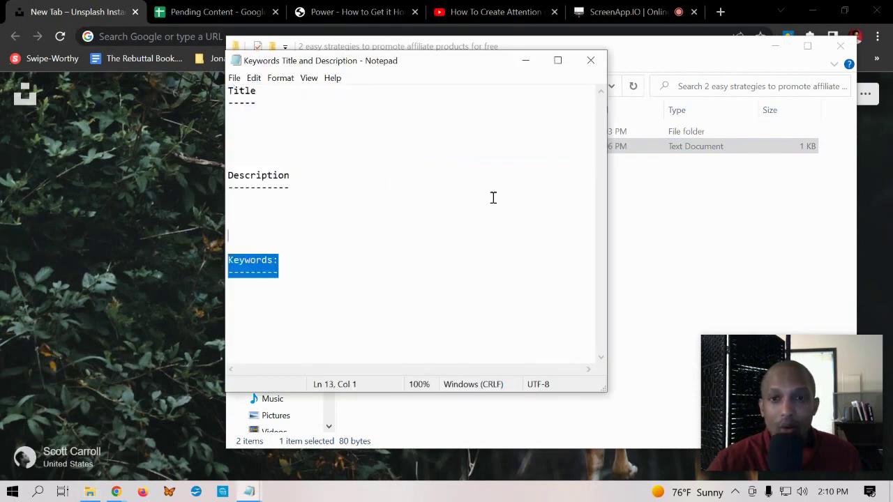
click(591, 60)
Switch to the Pending Content spreadsheet and browse the list of planned titles.
click(216, 12)
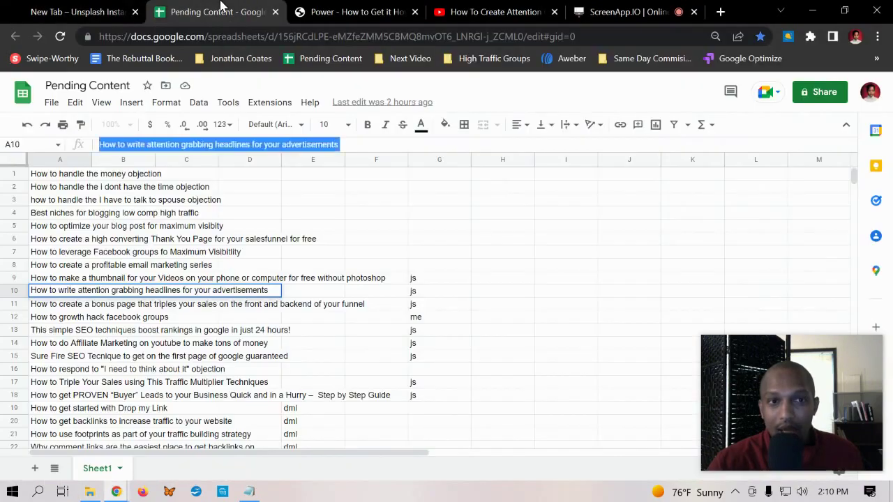
scroll(272, 282, down, 10)
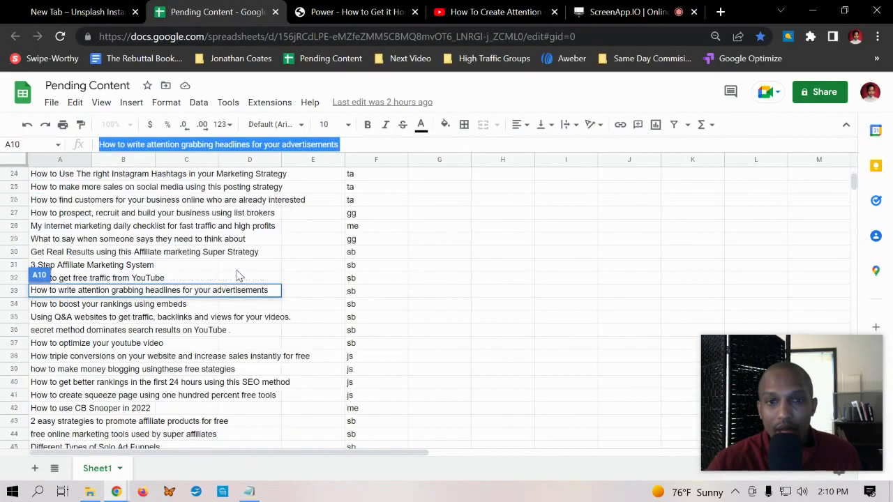
scroll(139, 250, down, 5)
scroll(140, 249, up, 15)
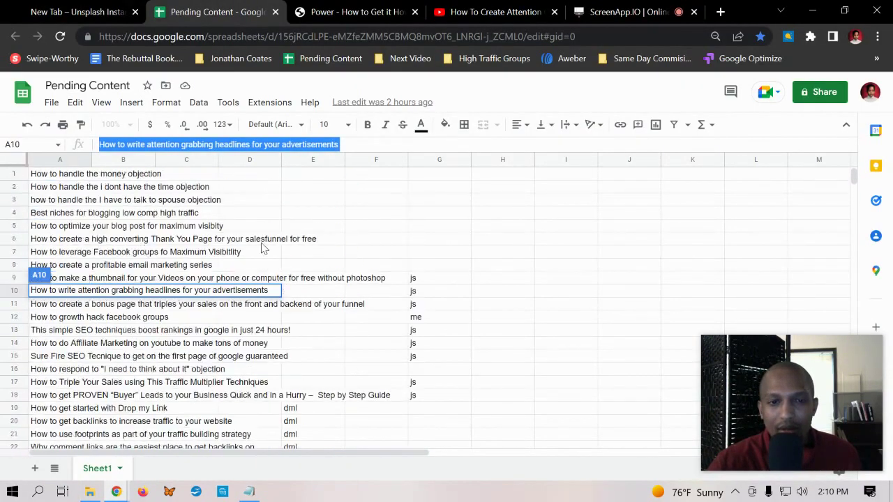
click(520, 249)
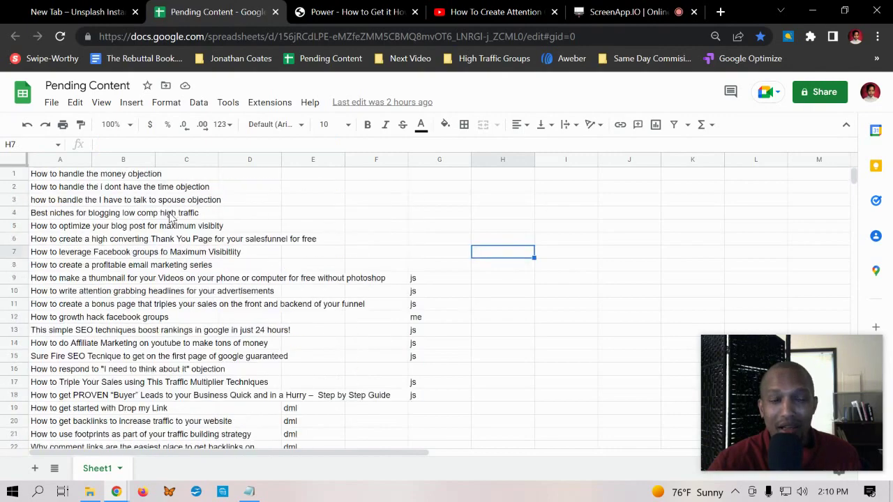
scroll(171, 218, down, 10)
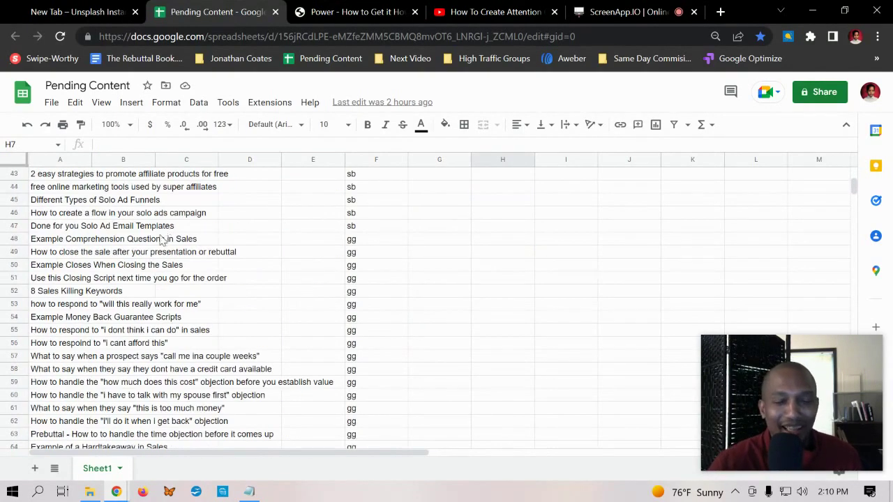
scroll(171, 237, up, 9)
click(563, 254)
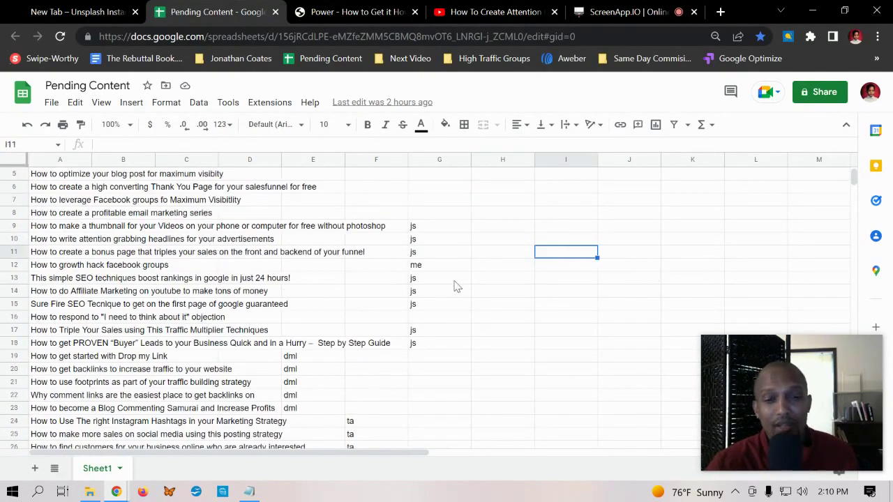
scroll(258, 278, up, 2)
scroll(43, 180, down, 8)
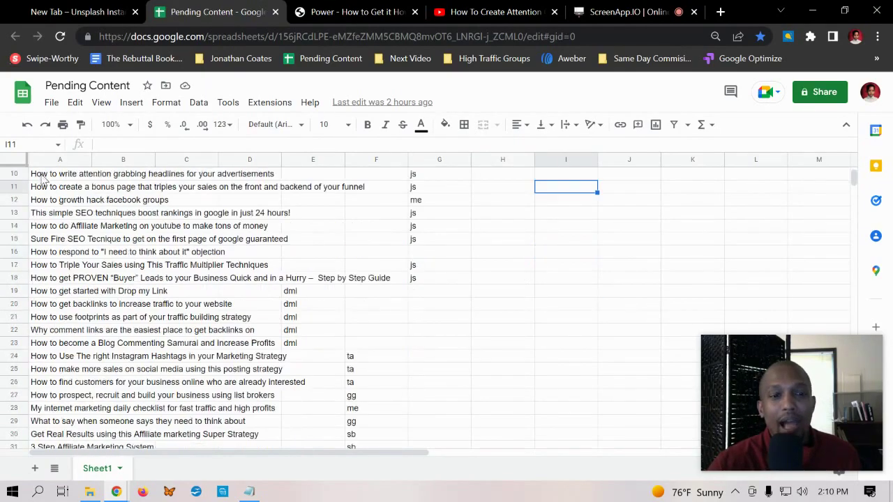
scroll(43, 180, down, 14)
scroll(62, 291, up, 20)
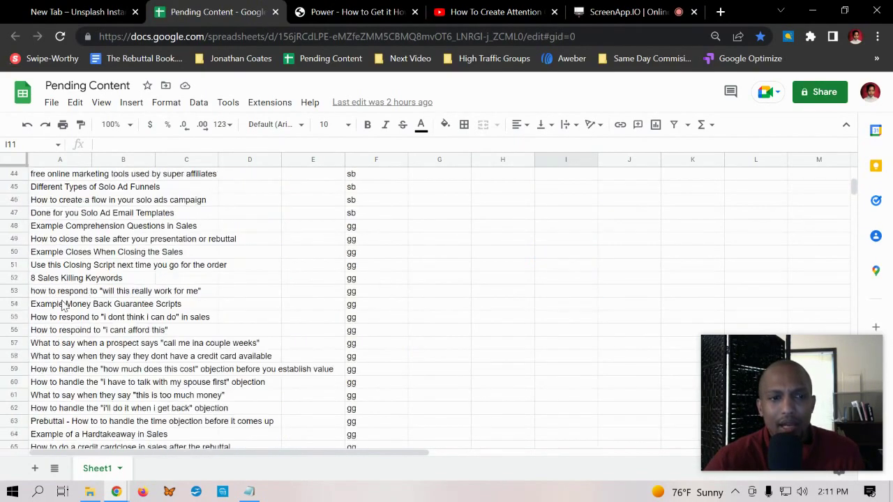
Copy the A5 title 'How to optimize your blog post for maximum visibity'.
click(43, 228)
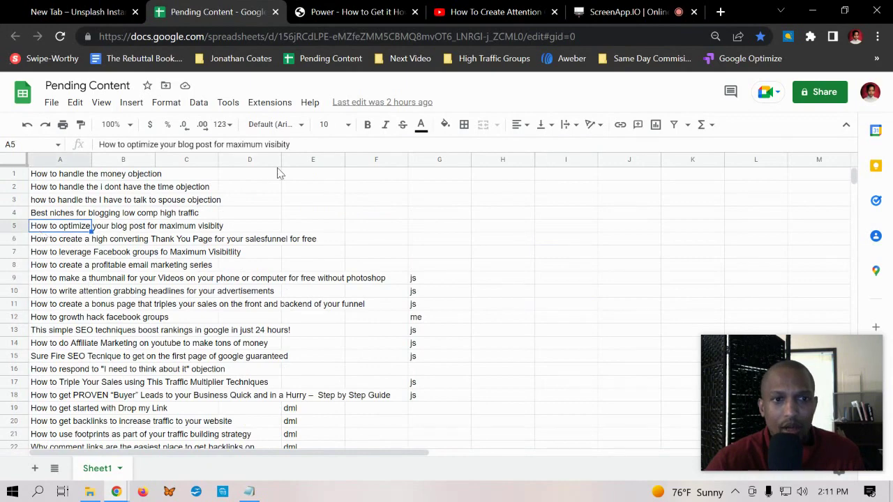
triple_click(219, 144)
right_click(219, 144)
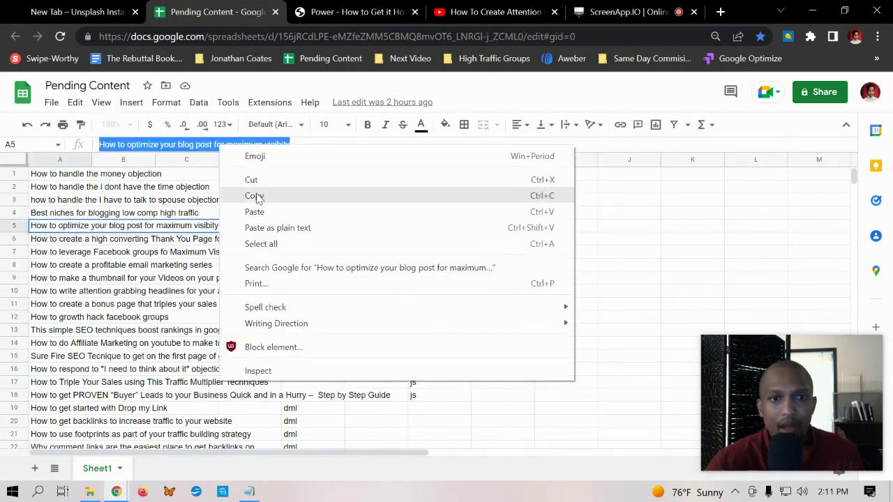
click(256, 198)
Search Content for the pasted A5 title, open the matching folder and its Keywords Title and Description file.
click(89, 492)
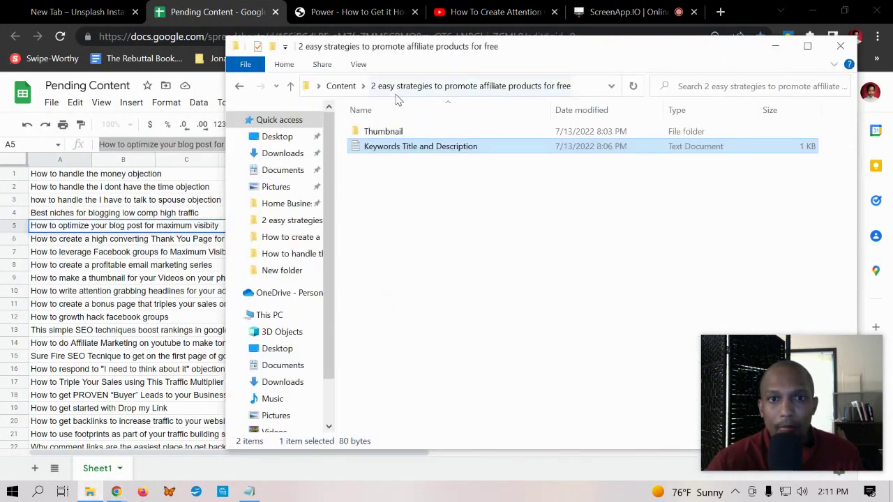
click(341, 86)
right_click(706, 86)
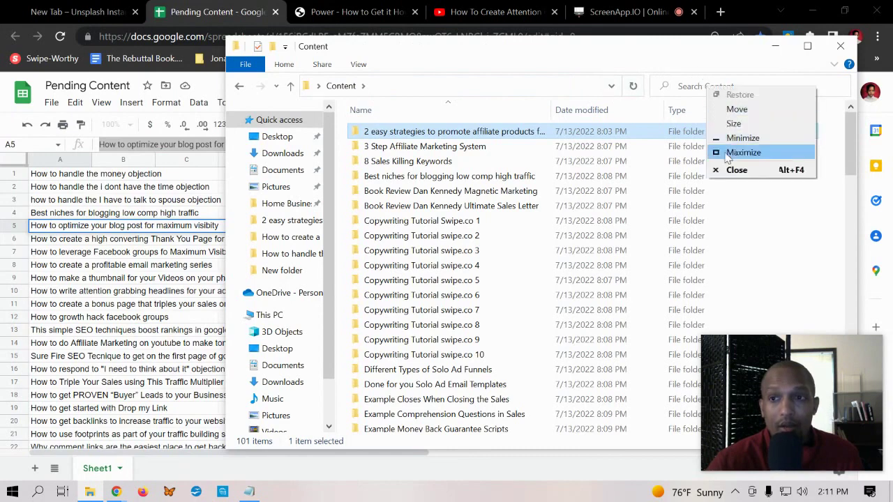
click(716, 86)
right_click(704, 87)
click(715, 97)
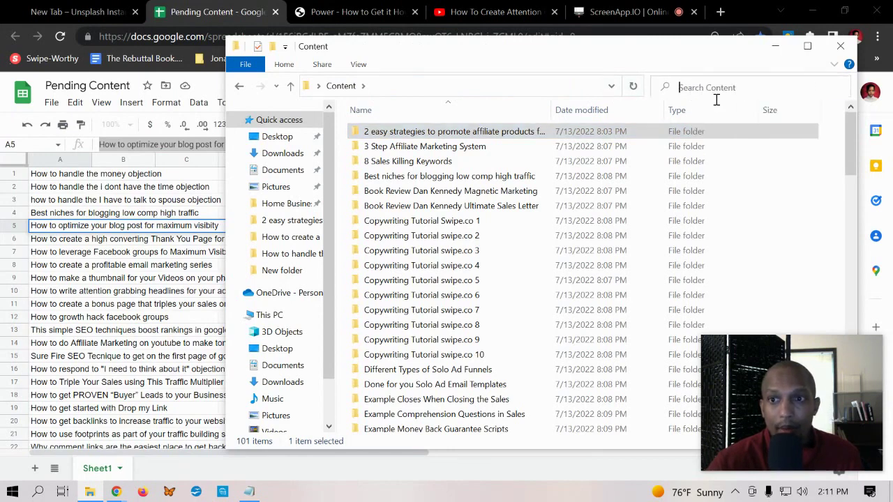
key(Return)
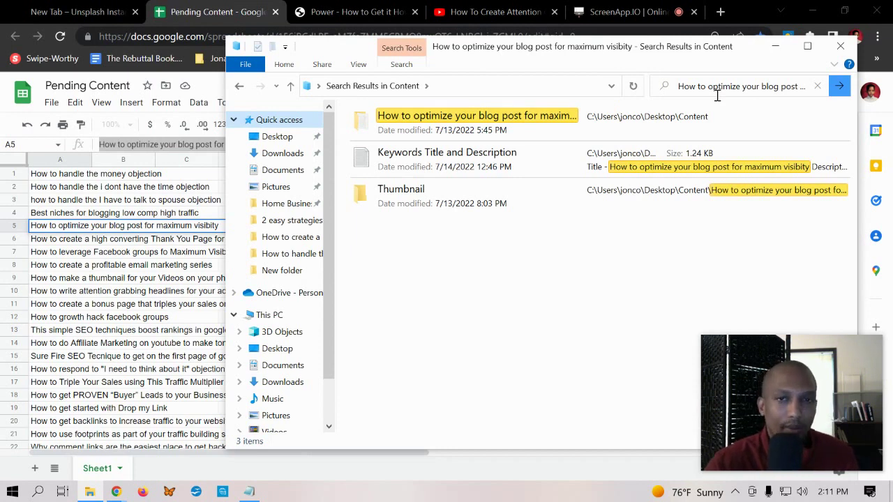
double_click(440, 120)
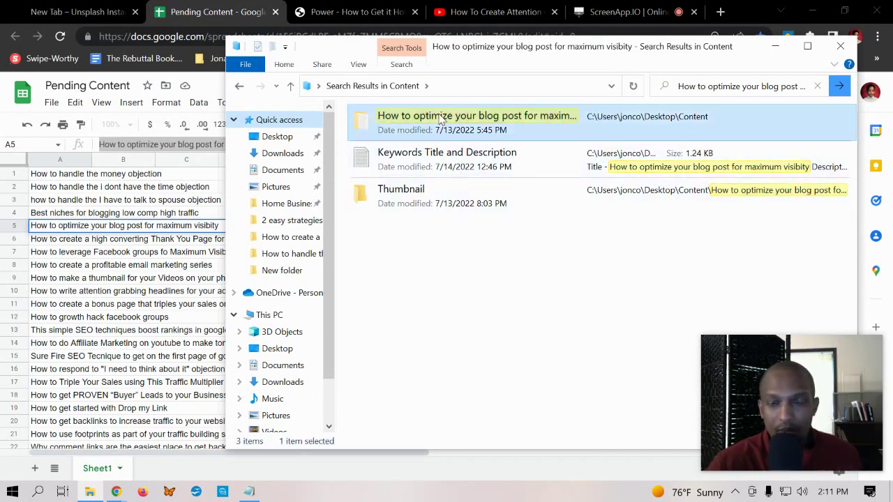
double_click(404, 146)
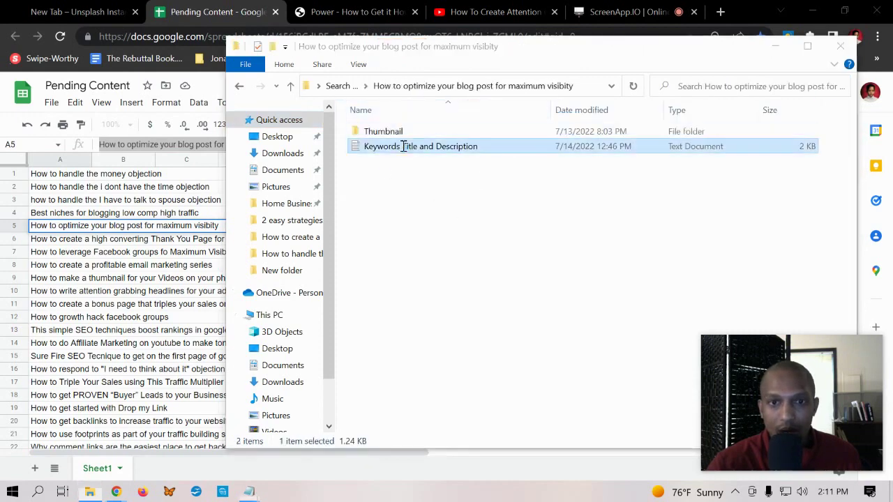
Scroll through the keywords file, place the cursor under Description, then close Notepad.
scroll(297, 134, down, 11)
scroll(299, 192, up, 11)
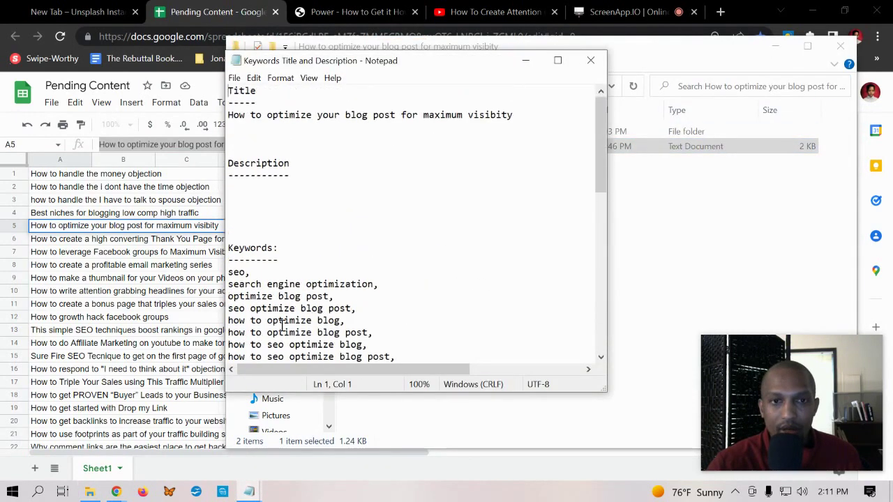
click(266, 223)
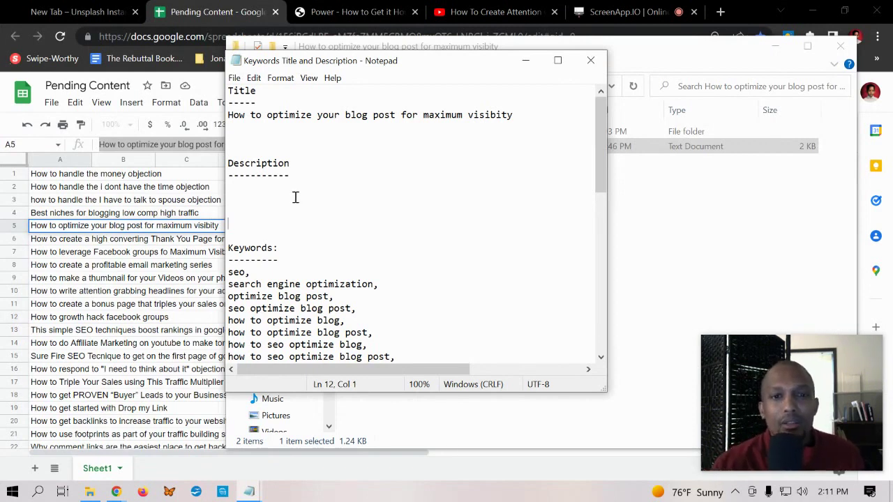
click(292, 196)
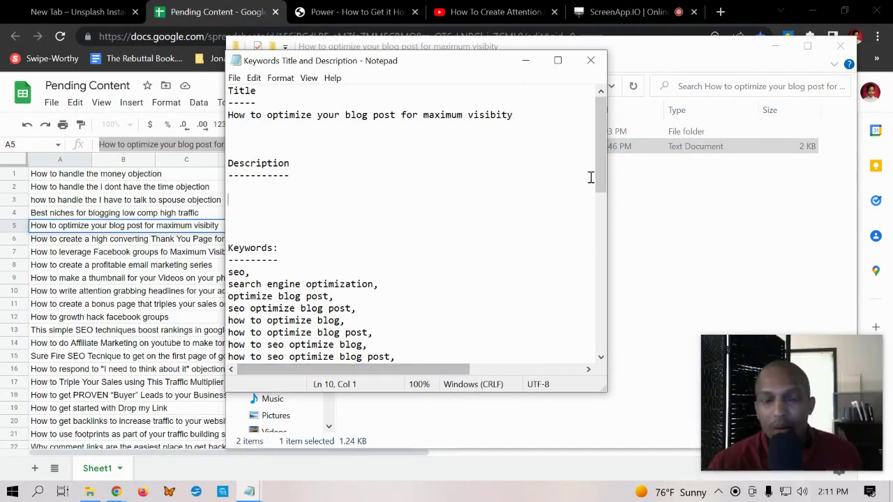
click(591, 60)
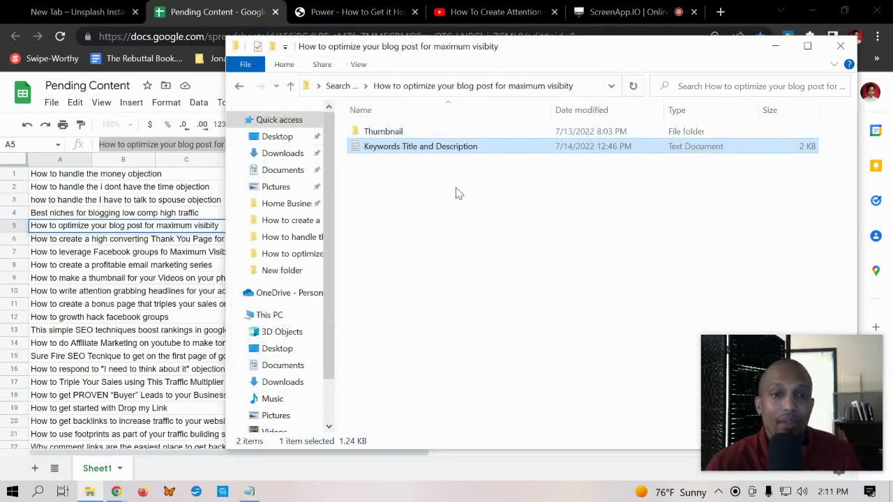
Go back to the Content search results for the blog-post title.
click(240, 88)
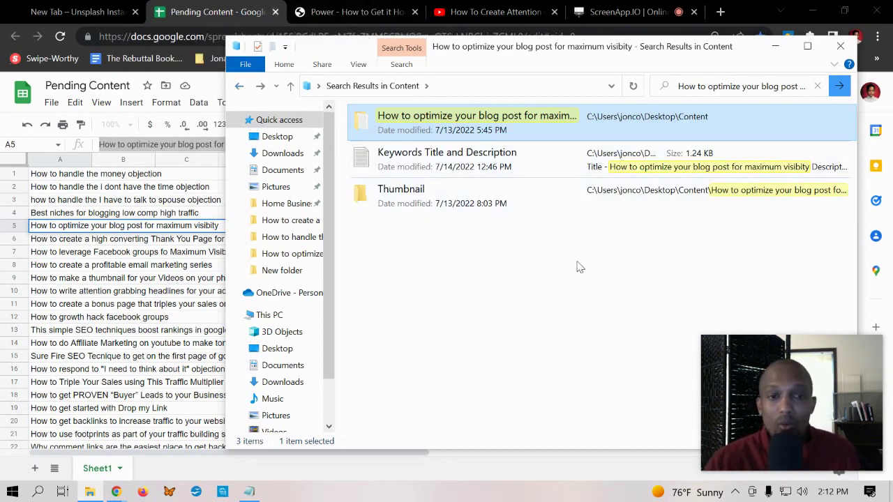
Clear the results selection, return to the Pending Content spreadsheet and open the bookmarks folder.
click(528, 305)
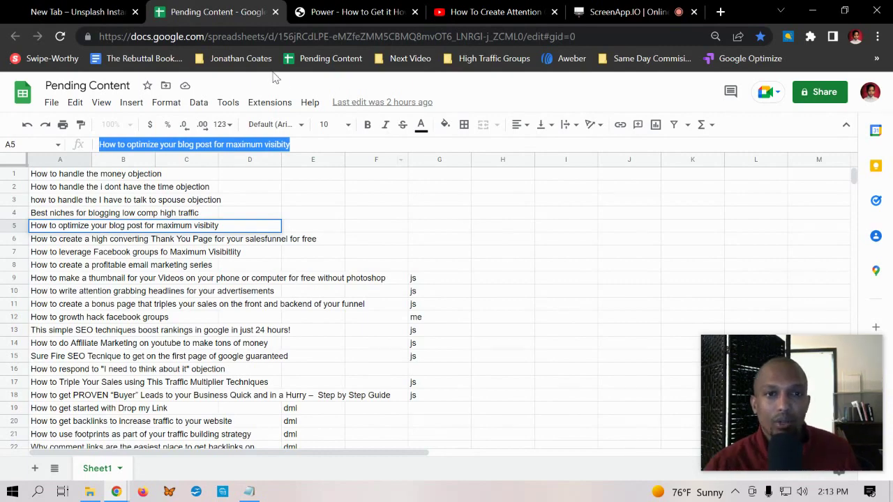
click(250, 62)
From Home Business Blueprint > Newsletters bookmarks, open the sales-funnel article in a new tab.
mouse_move(251, 125)
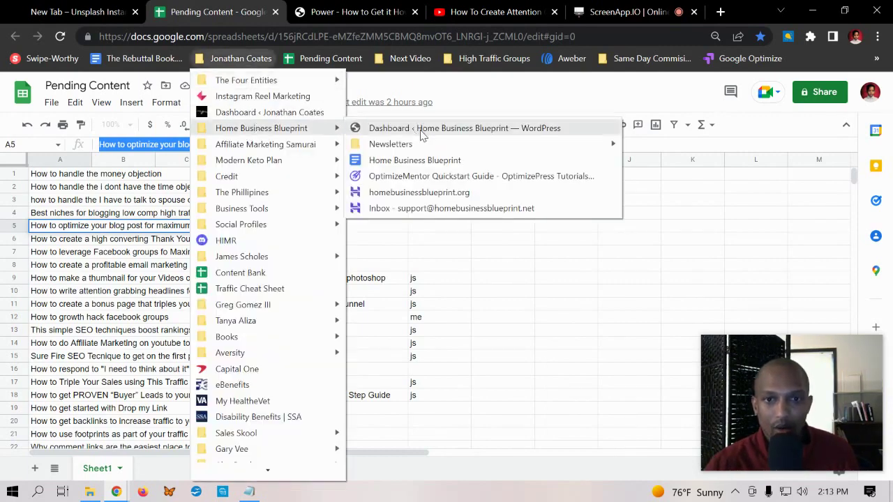
mouse_move(395, 144)
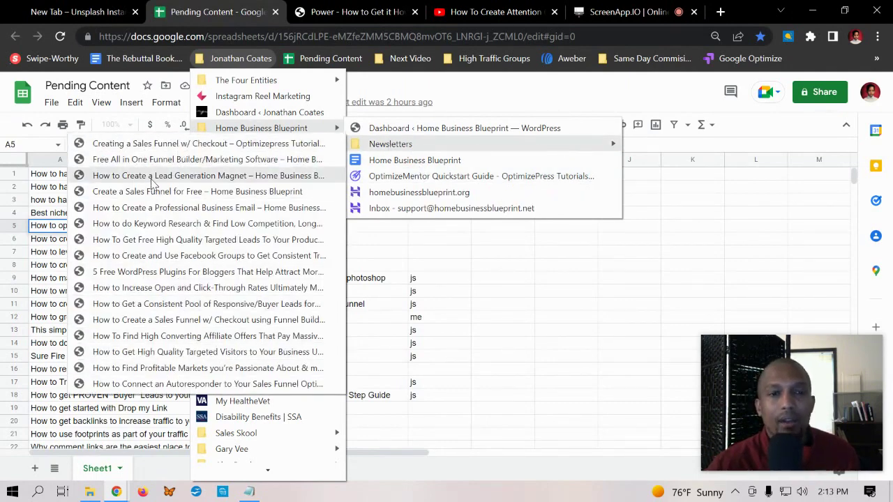
right_click(145, 145)
click(167, 157)
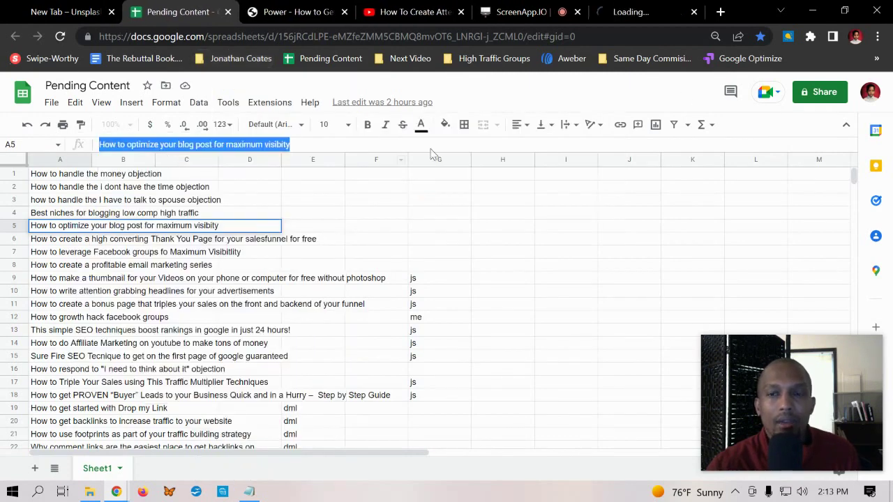
Switch to the creating-a-sales-funnel-part-2 tab, highlight its headings, and scroll to Tools & Resources.
click(670, 8)
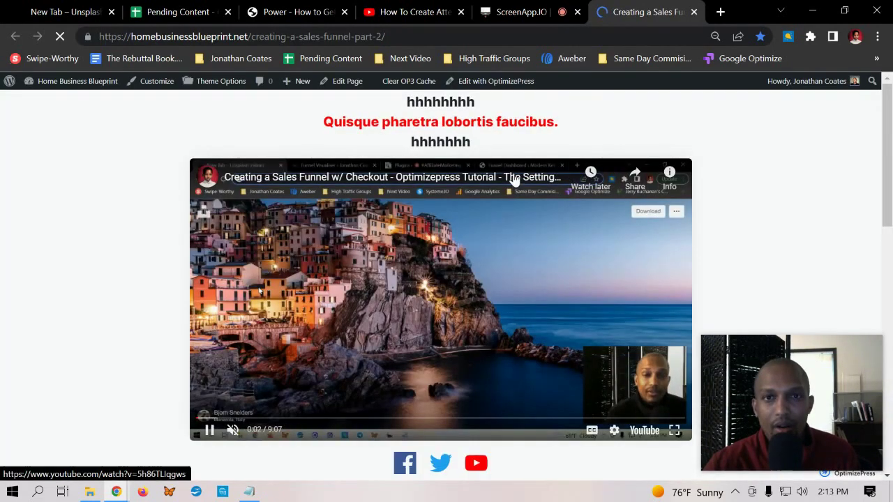
drag(378, 107, 528, 100)
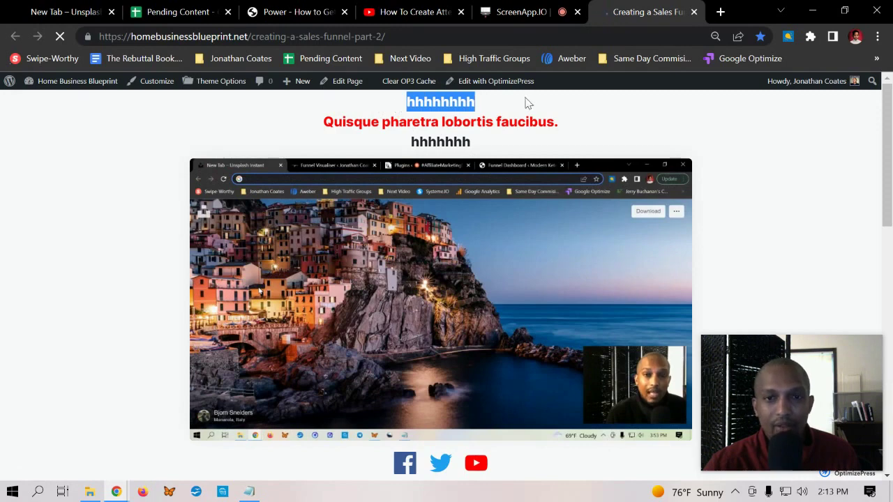
drag(325, 121, 676, 153)
scroll(797, 160, down, 4)
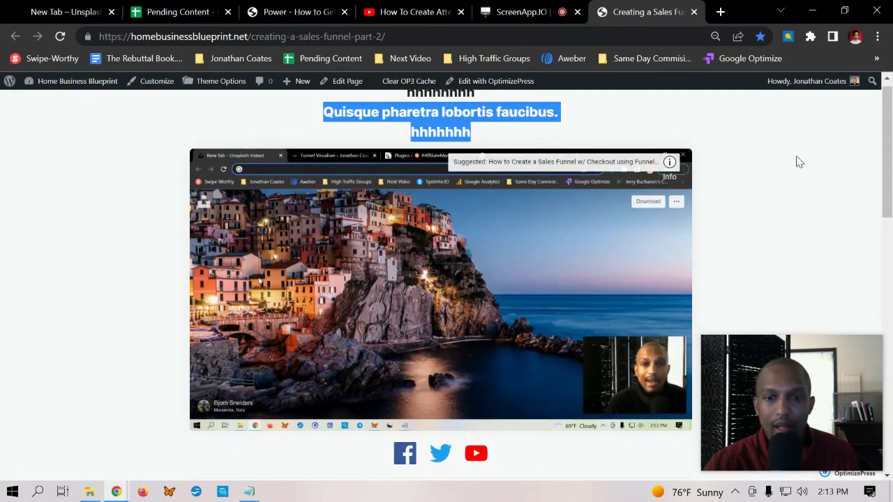
drag(195, 236, 604, 305)
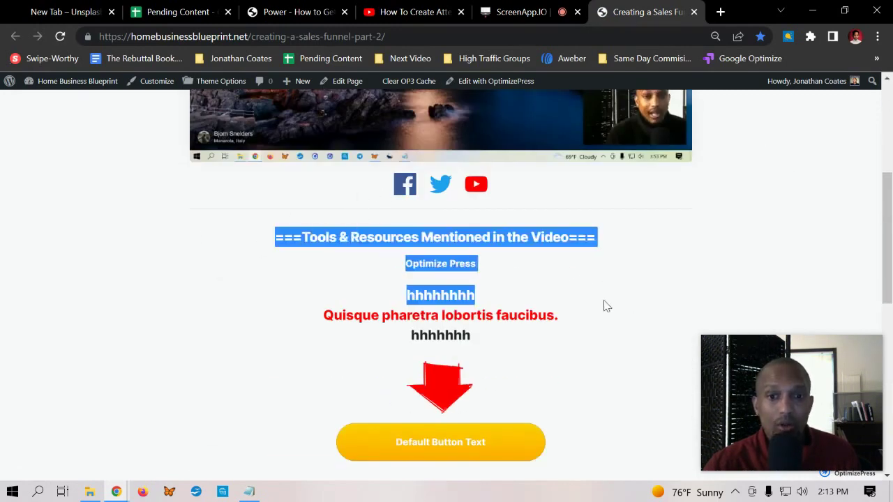
scroll(397, 152, down, 2)
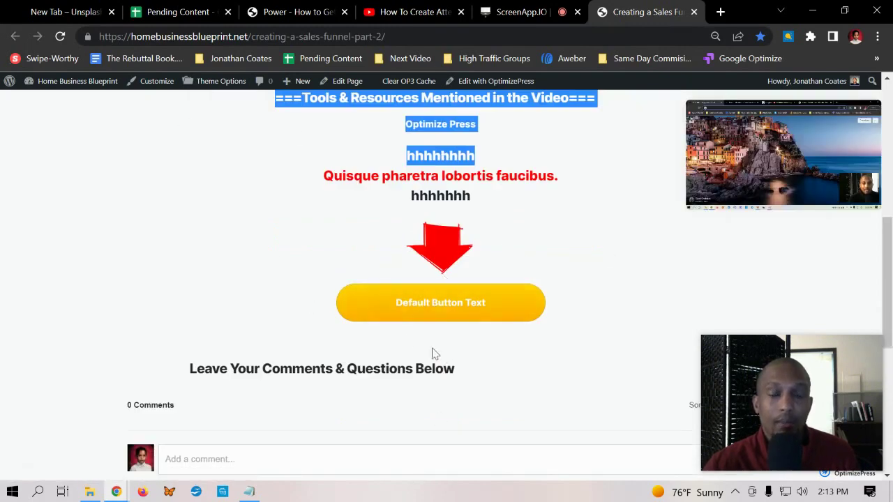
scroll(255, 290, down, 4)
scroll(323, 337, up, 7)
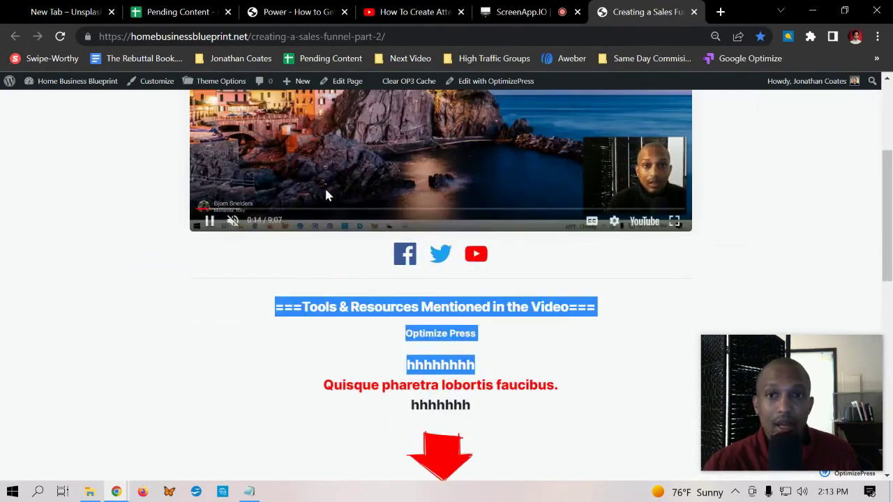